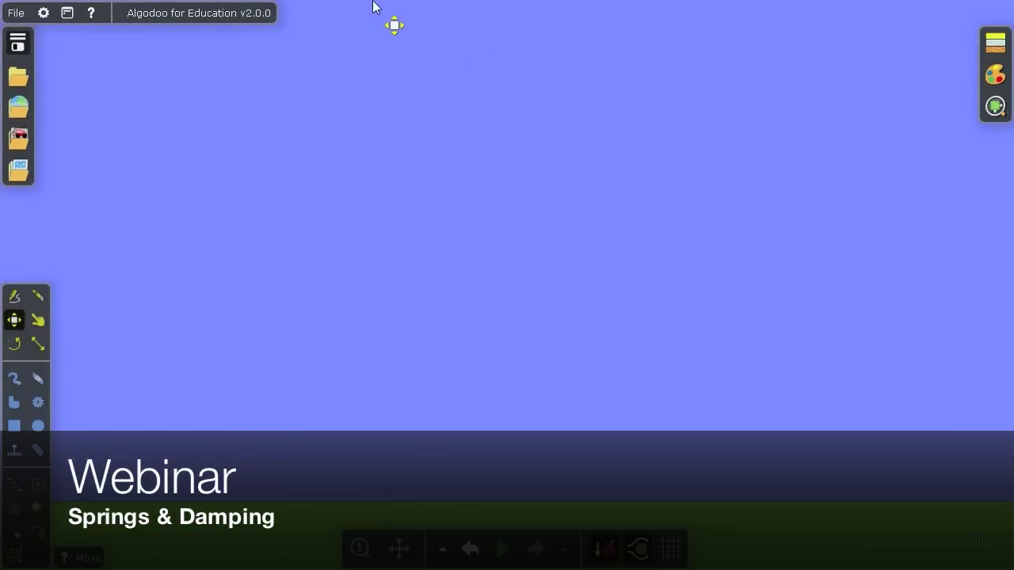
- Switch on the background grid in the empty scene
{"action": "left_click", "coordinate": [670, 548]}
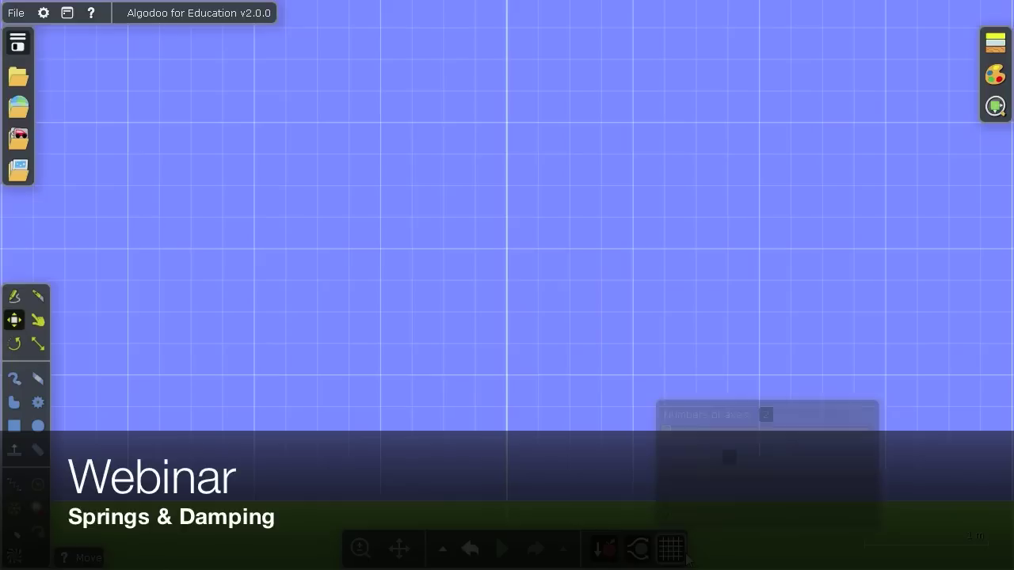
- Draw a ball about 0.5 m in radius and attach a spring rising from its centre
{"action": "left_click", "coordinate": [37, 427]}
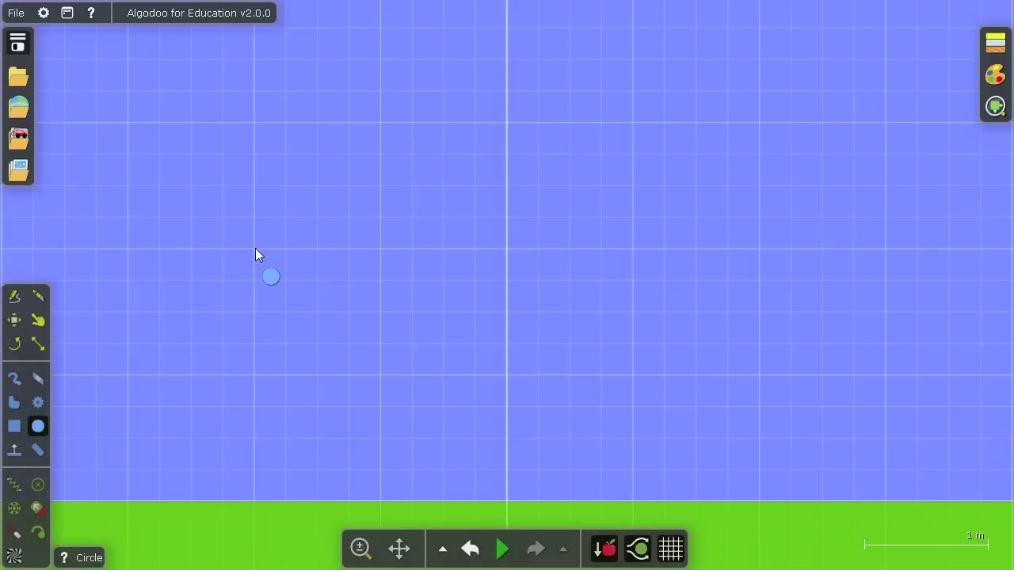
{"action": "mouse_move", "coordinate": [255, 248]}
{"action": "left_mouse_down"}
{"action": "mouse_move", "coordinate": [321, 258]}
{"action": "mouse_move", "coordinate": [256, 412]}
{"action": "mouse_move", "coordinate": [238, 176]}
{"action": "left_mouse_up"}
{"action": "left_click", "coordinate": [14, 484]}
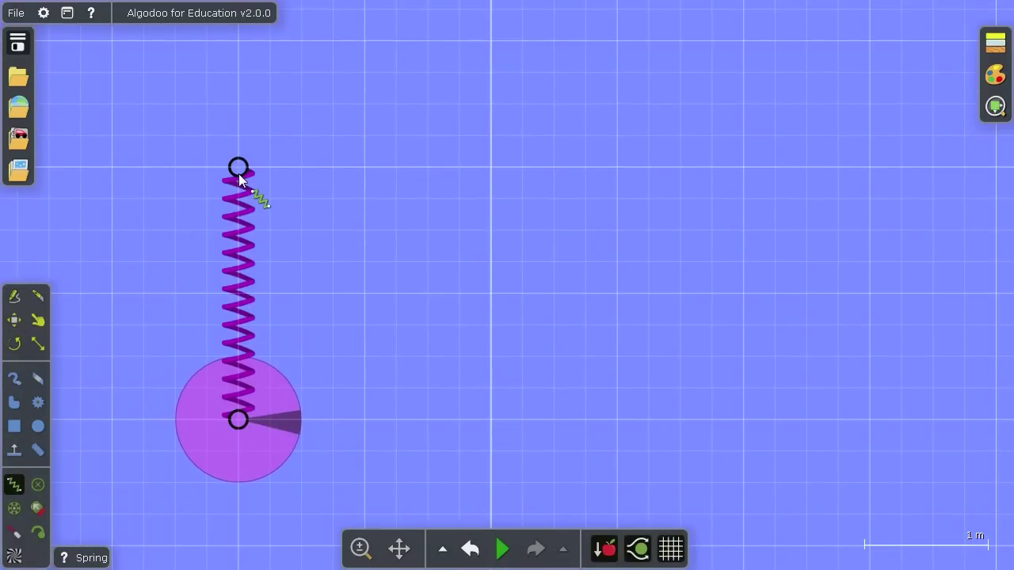
- Pull the ball down to stretch the spring and run the simulation to watch it bounce
{"action": "left_click", "coordinate": [14, 320]}
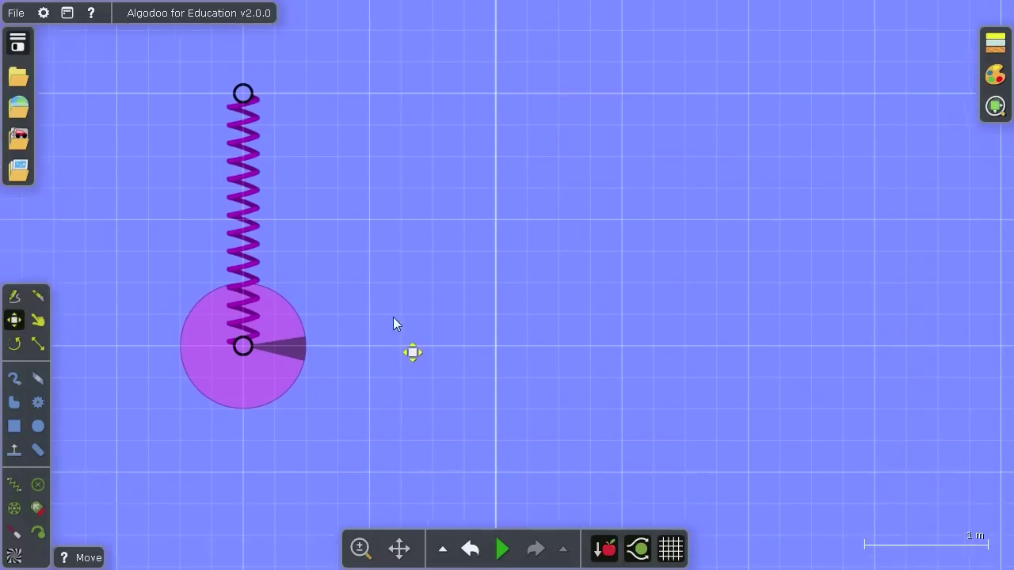
{"action": "left_click_drag", "start_coordinate": [299, 335], "coordinate": [293, 456]}
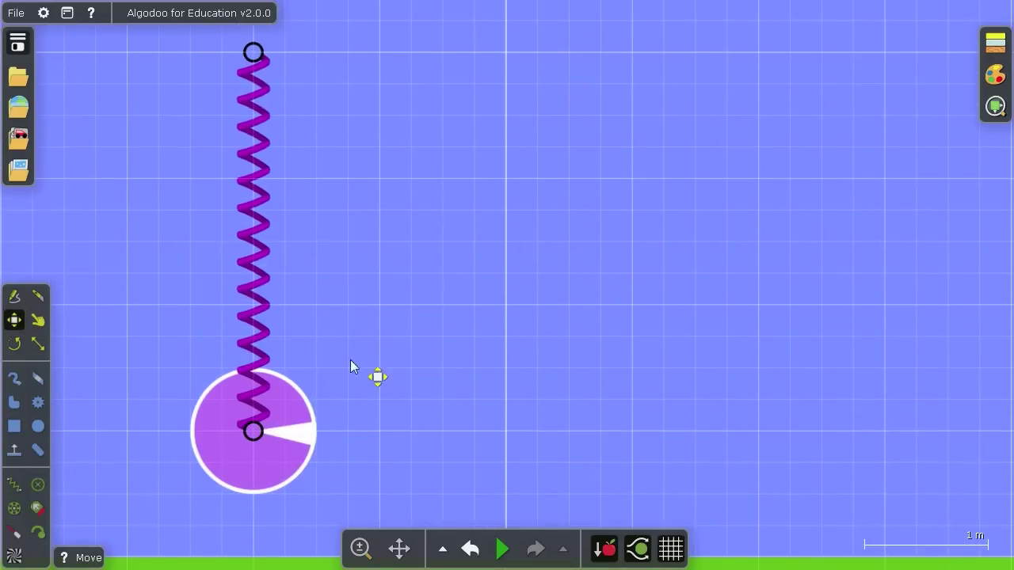
{"action": "left_click_drag", "start_coordinate": [352, 367], "coordinate": [322, 418]}
{"action": "left_click", "coordinate": [499, 547]}
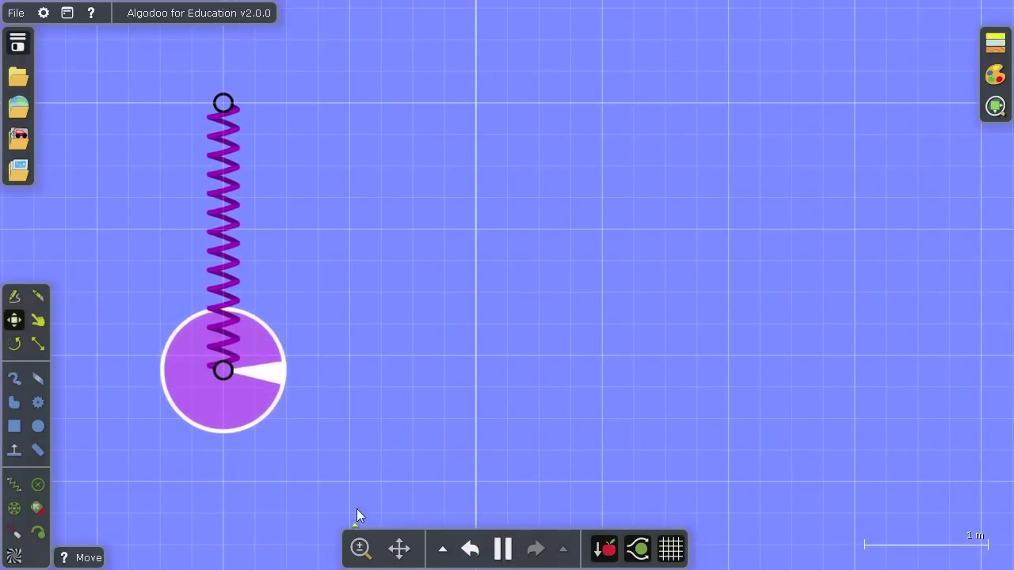
- Rewind the scene and lower the spring constant to 4.6 N/m
{"action": "left_click", "coordinate": [470, 549]}
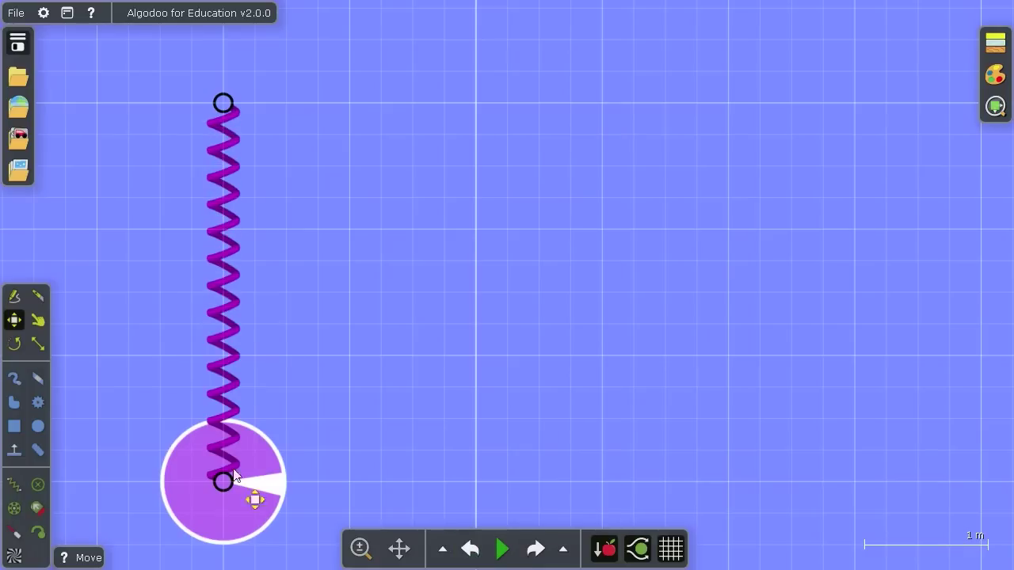
{"action": "right_click", "coordinate": [217, 328]}
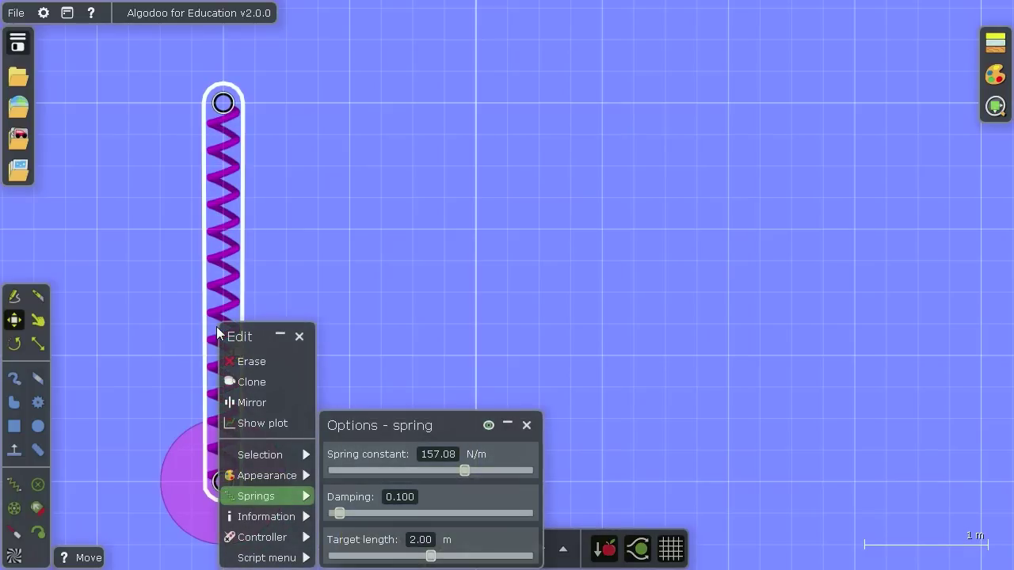
{"action": "left_click_drag", "start_coordinate": [377, 438], "coordinate": [413, 351]}
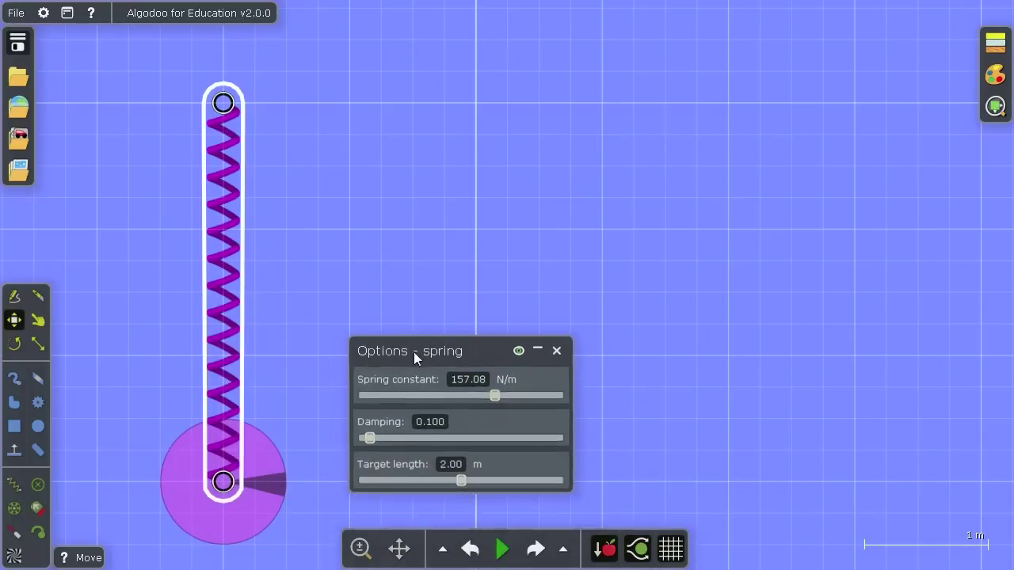
{"action": "scroll", "coordinate": [357, 365], "scroll_direction": "down", "scroll_amount": 1}
{"action": "left_click_drag", "start_coordinate": [326, 376], "coordinate": [315, 293]}
{"action": "scroll", "coordinate": [315, 293], "scroll_direction": "down", "scroll_amount": 1}
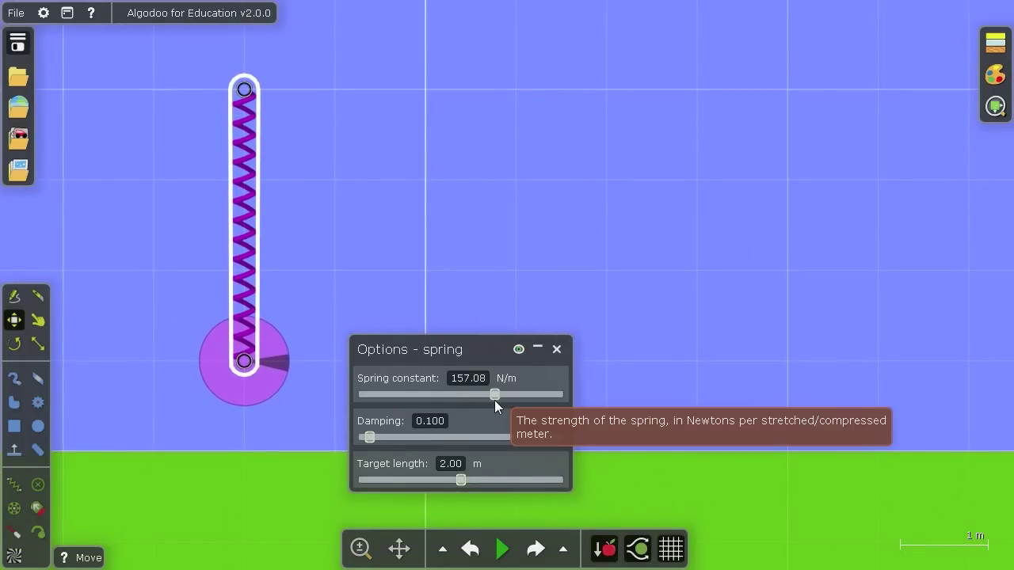
{"action": "left_click_drag", "start_coordinate": [494, 399], "coordinate": [393, 394]}
- Run the simulation with gravity off while raising the spring constant
{"action": "left_click", "coordinate": [502, 549]}
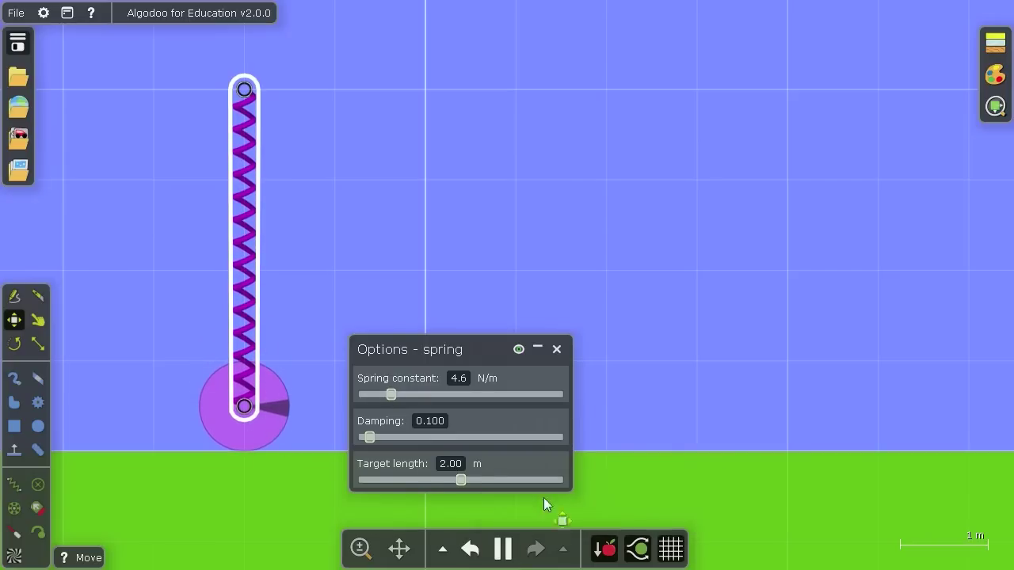
{"action": "left_click", "coordinate": [600, 550]}
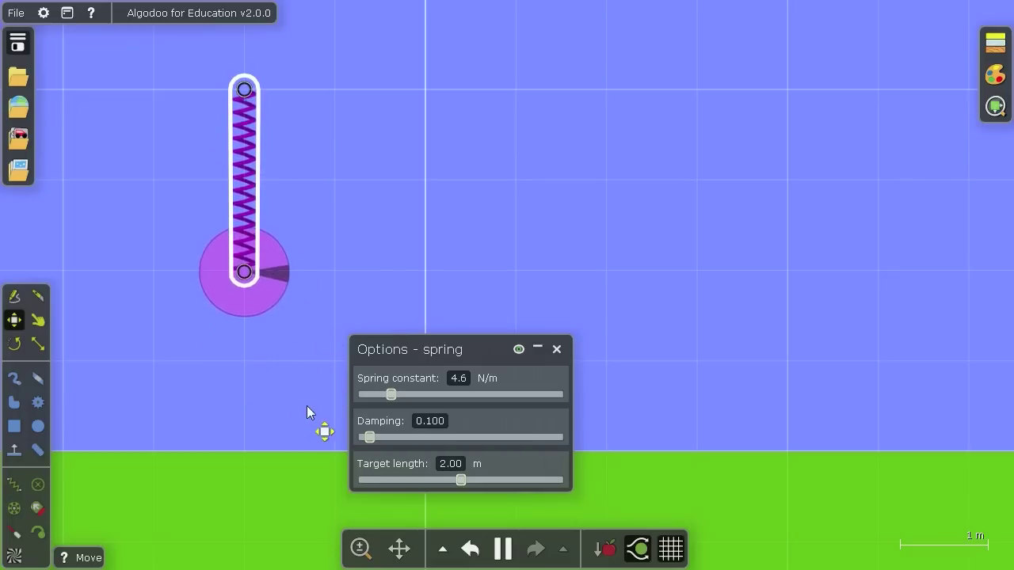
{"action": "left_click_drag", "start_coordinate": [393, 394], "coordinate": [542, 394]}
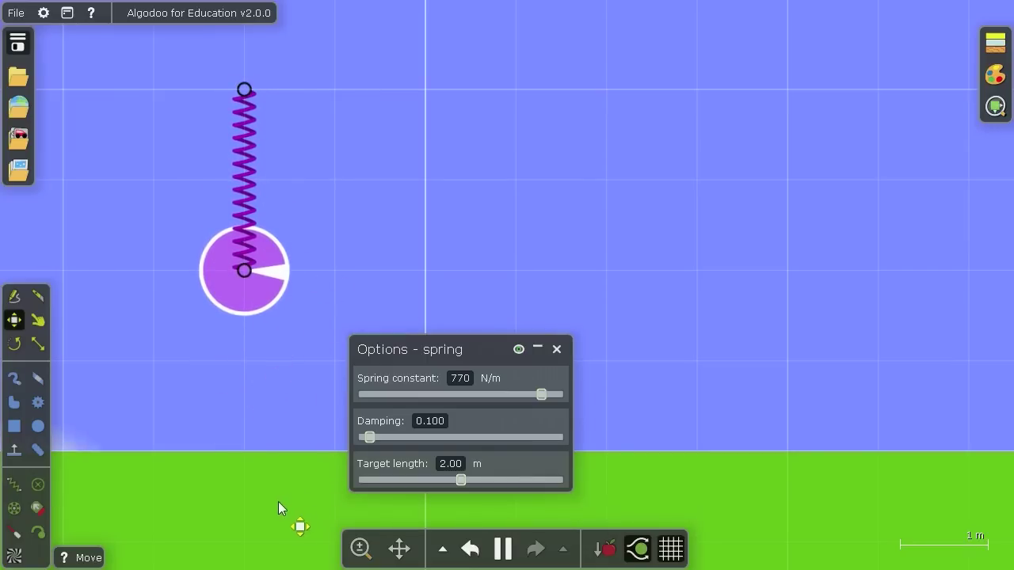
- Pause and rewind, lower the spring constant again, and close the spring settings
{"action": "key", "text": "space"}
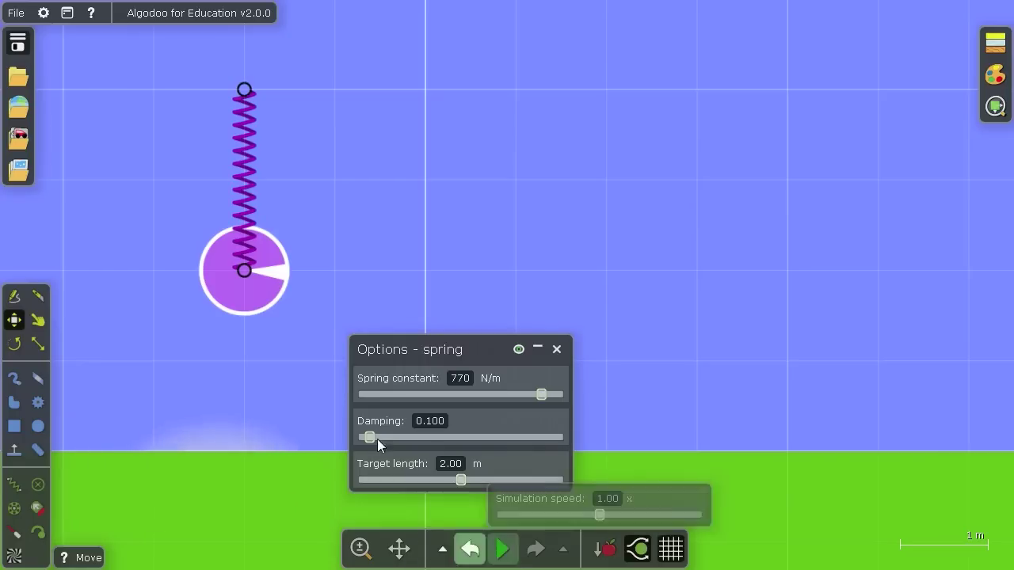
{"action": "key", "text": "ctrl+z"}
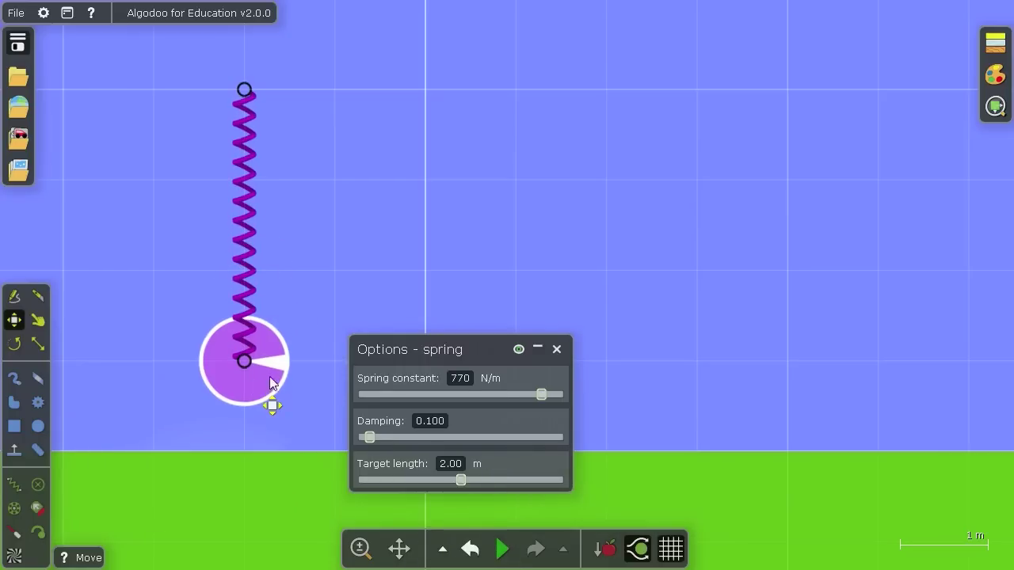
{"action": "left_click_drag", "start_coordinate": [502, 391], "coordinate": [484, 394]}
{"action": "left_click", "coordinate": [558, 352]}
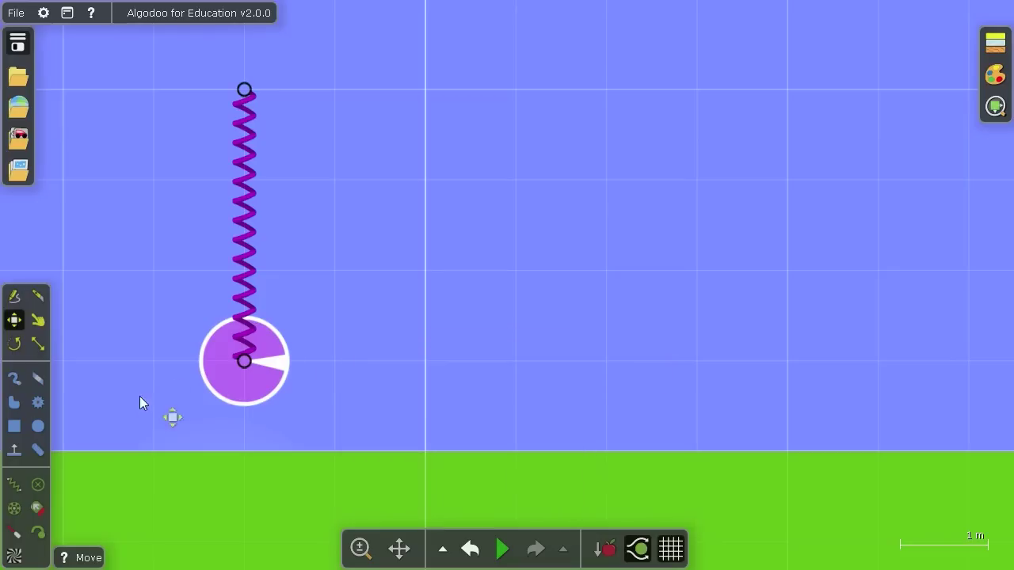
- Select the spring and ball and place one clone beside the original
{"action": "left_click", "coordinate": [15, 427]}
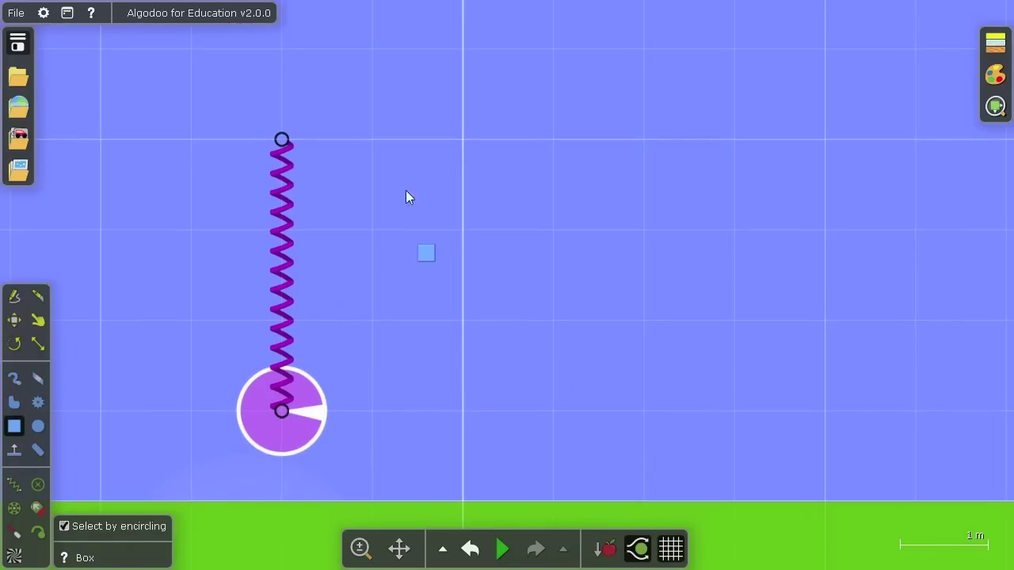
{"action": "left_click_drag", "start_coordinate": [373, 57], "coordinate": [198, 504]}
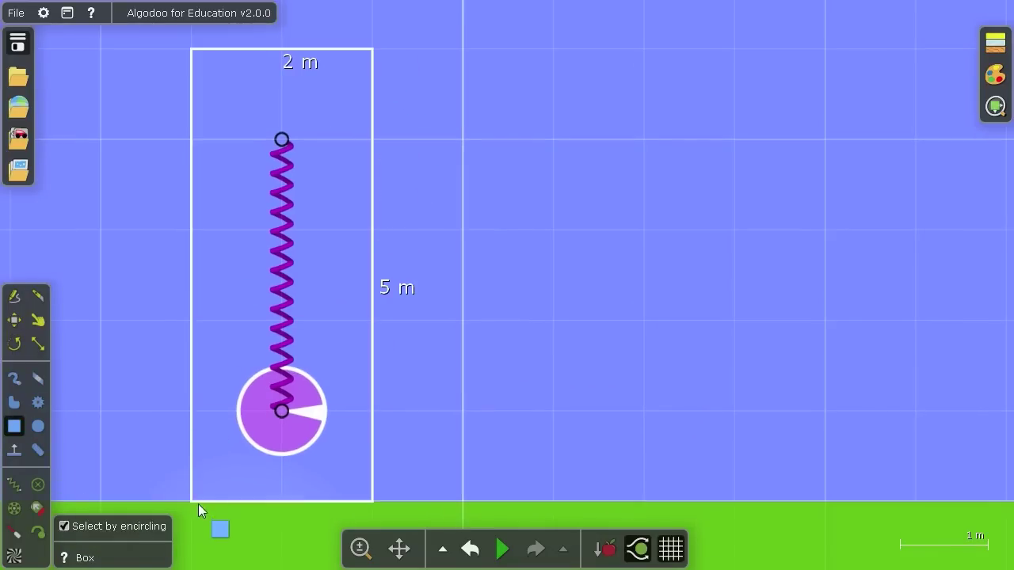
{"action": "right_click", "coordinate": [281, 388]}
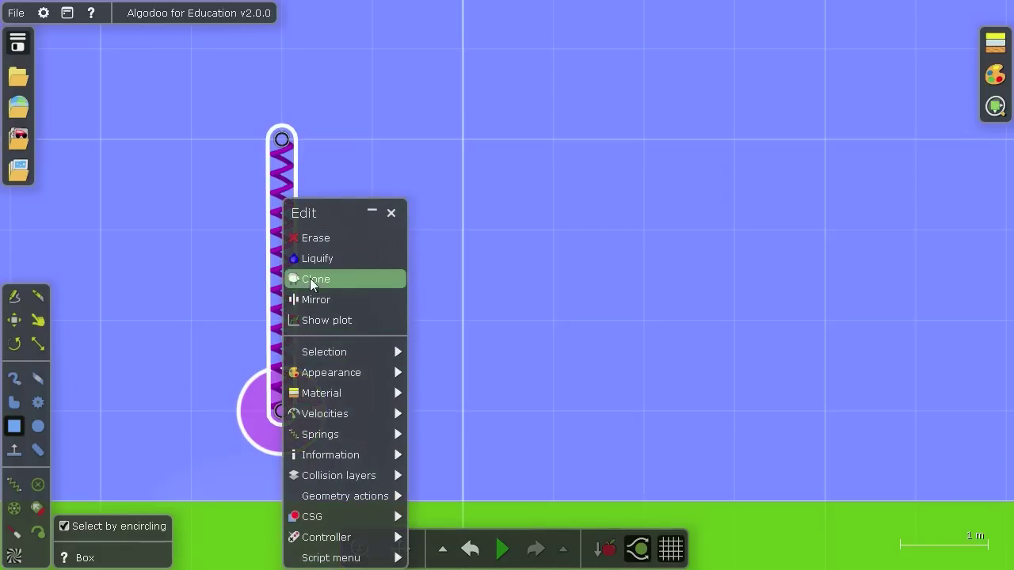
{"action": "mouse_move", "coordinate": [309, 278]}
{"action": "left_mouse_down"}
{"action": "mouse_move", "coordinate": [437, 277]}
{"action": "mouse_move", "coordinate": [481, 367]}
{"action": "mouse_move", "coordinate": [480, 459]}
{"action": "left_mouse_up"}
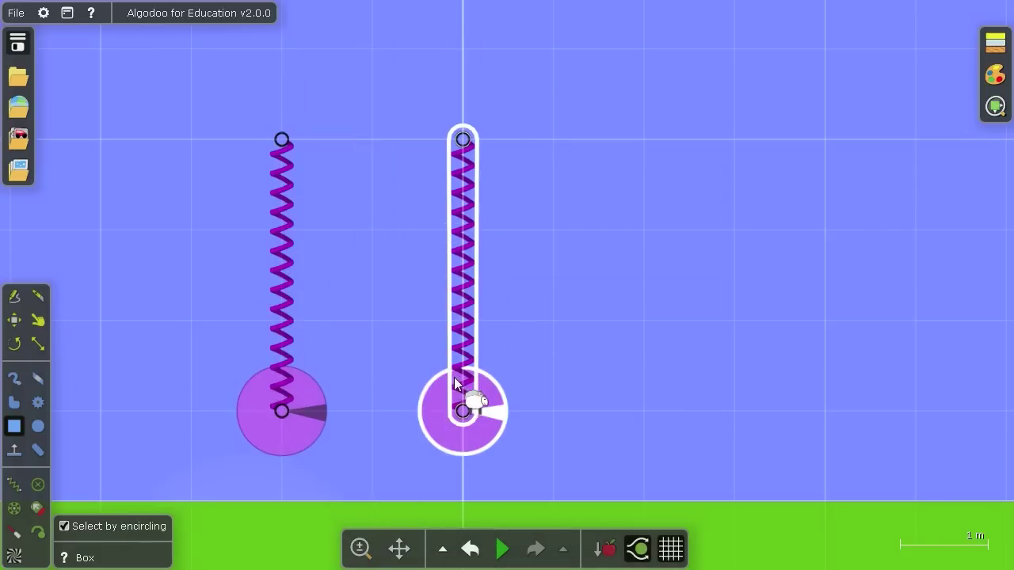
- Clone both setups to the right, making four in a row, and clear the selection
{"action": "left_click_drag", "start_coordinate": [552, 48], "coordinate": [143, 506]}
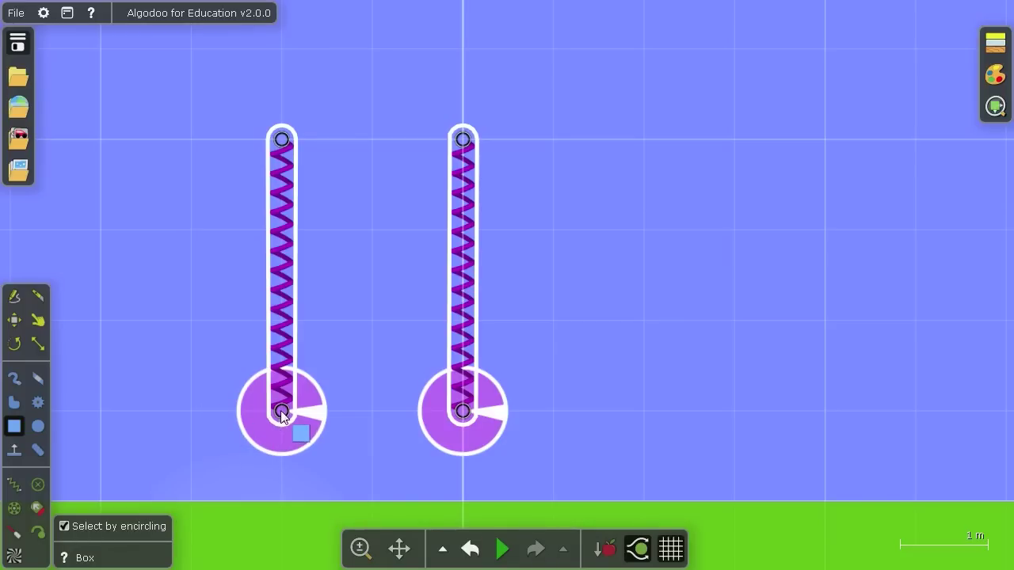
{"action": "mouse_move", "coordinate": [282, 415]}
{"action": "left_mouse_down"}
{"action": "mouse_move", "coordinate": [594, 403]}
{"action": "mouse_move", "coordinate": [663, 414]}
{"action": "left_mouse_up"}
{"action": "mouse_move", "coordinate": [555, 358]}
{"action": "left_mouse_down"}
{"action": "mouse_move", "coordinate": [450, 340]}
{"action": "mouse_move", "coordinate": [452, 325]}
{"action": "left_mouse_up"}
{"action": "left_click", "coordinate": [451, 322]}
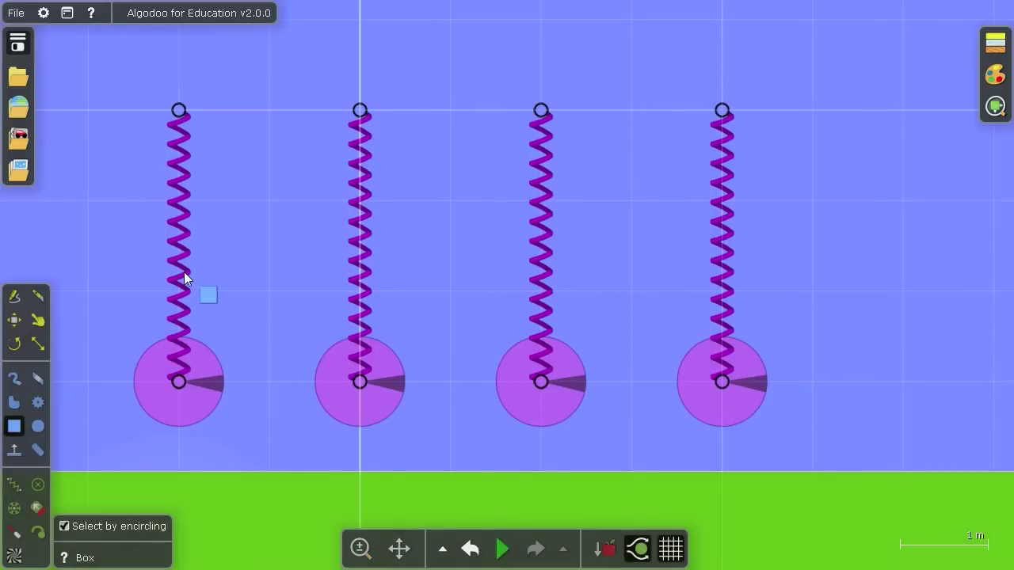
- Set the leftmost spring's damping to 0 and open the second spring's settings
{"action": "right_click", "coordinate": [184, 273]}
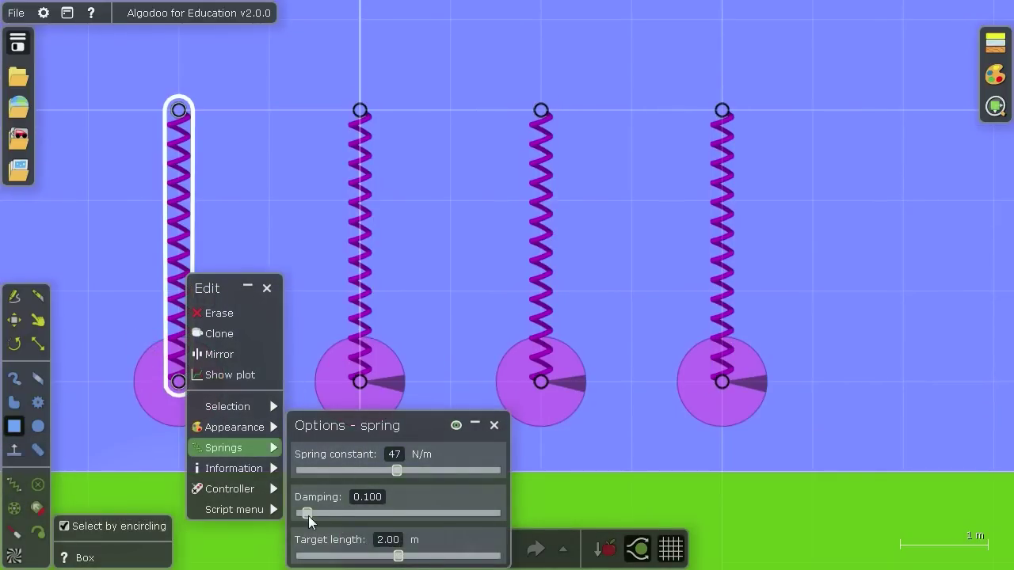
{"action": "left_click_drag", "start_coordinate": [308, 516], "coordinate": [291, 511]}
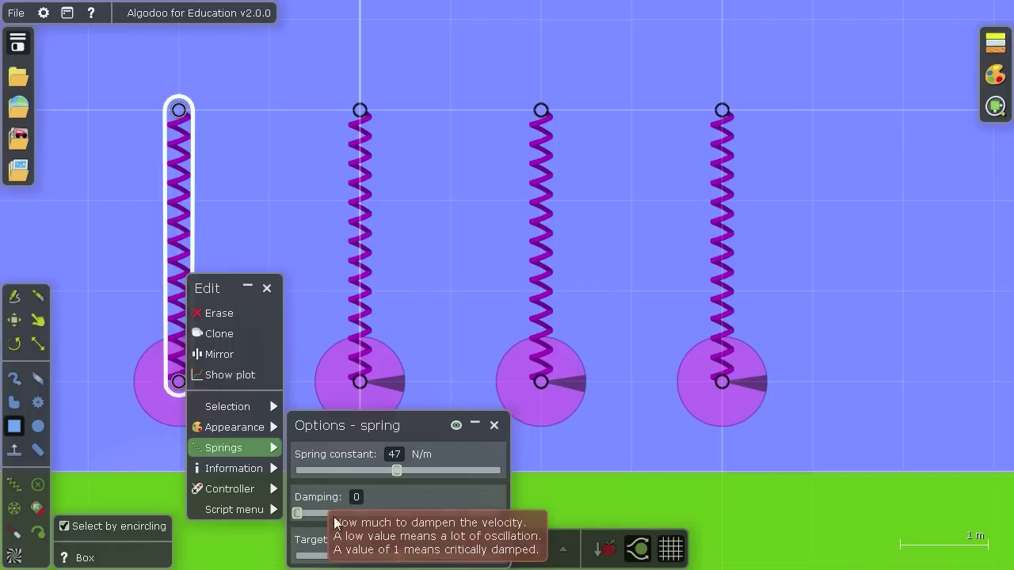
{"action": "left_click", "coordinate": [361, 299]}
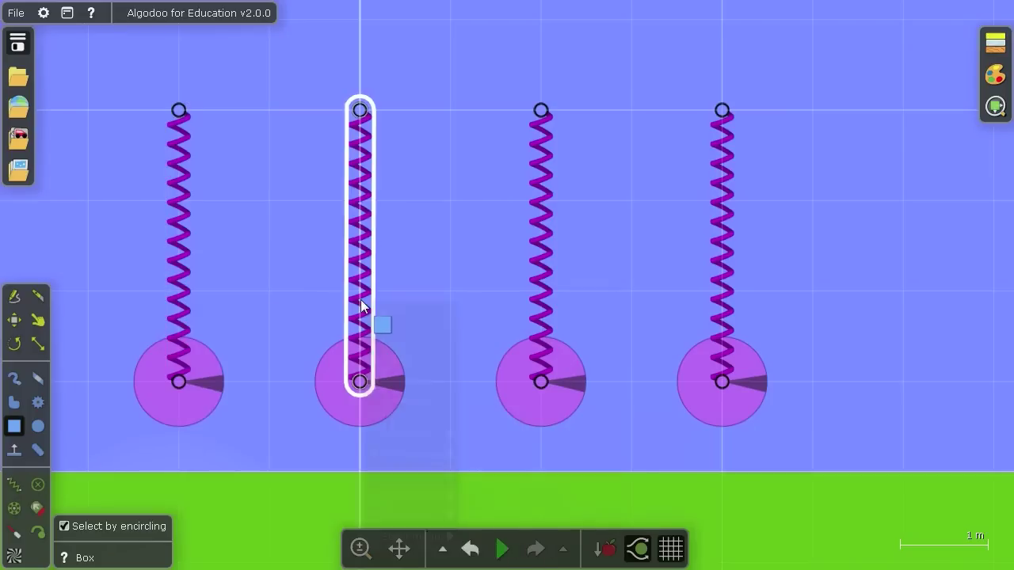
{"action": "right_click", "coordinate": [361, 300]}
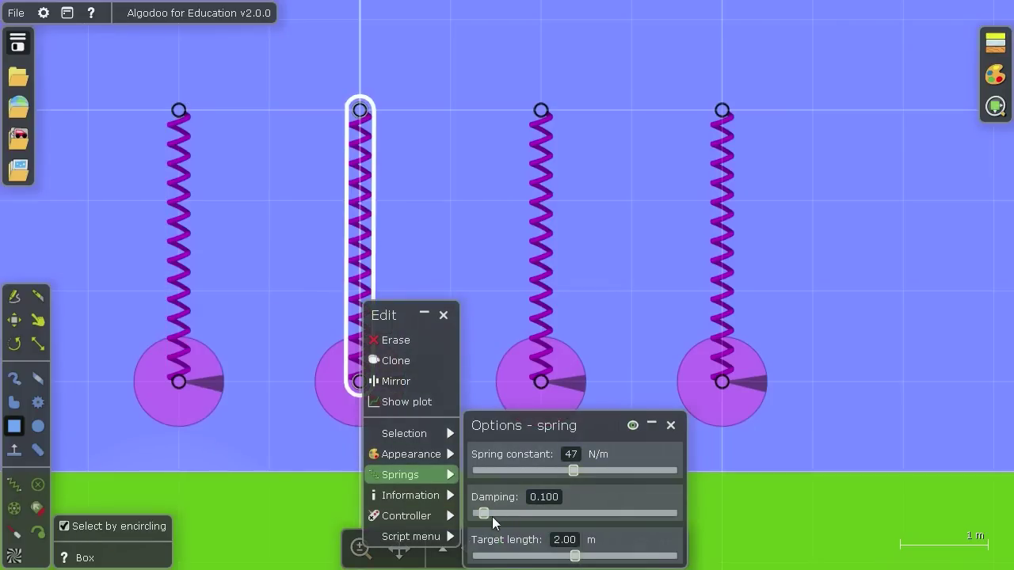
- Set the third spring's damping to 1
{"action": "left_click", "coordinate": [542, 301]}
{"action": "right_click", "coordinate": [542, 302]}
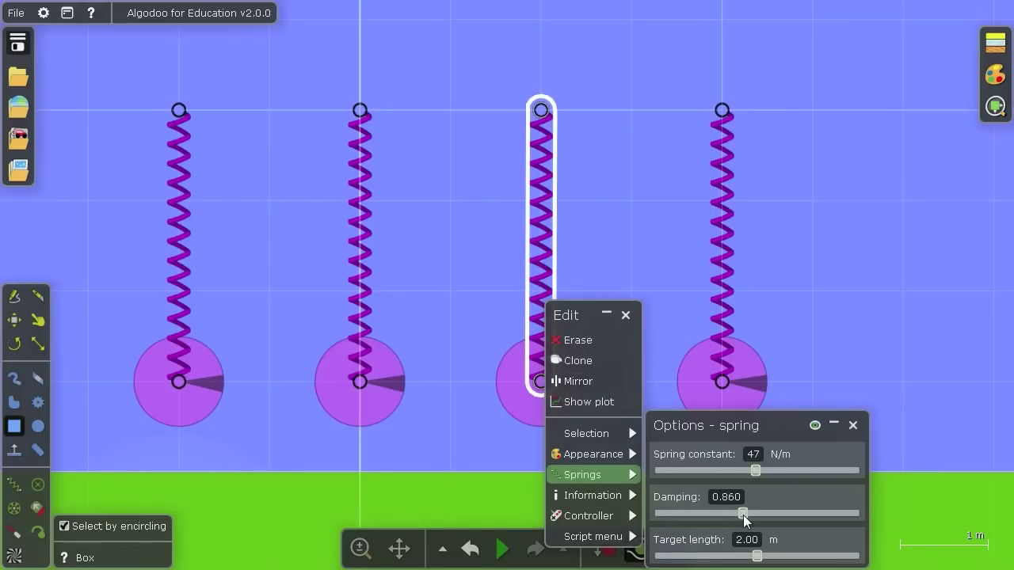
{"action": "left_click_drag", "start_coordinate": [755, 515], "coordinate": [757, 514]}
- Set the fourth spring's damping to 2
{"action": "right_click", "coordinate": [727, 305]}
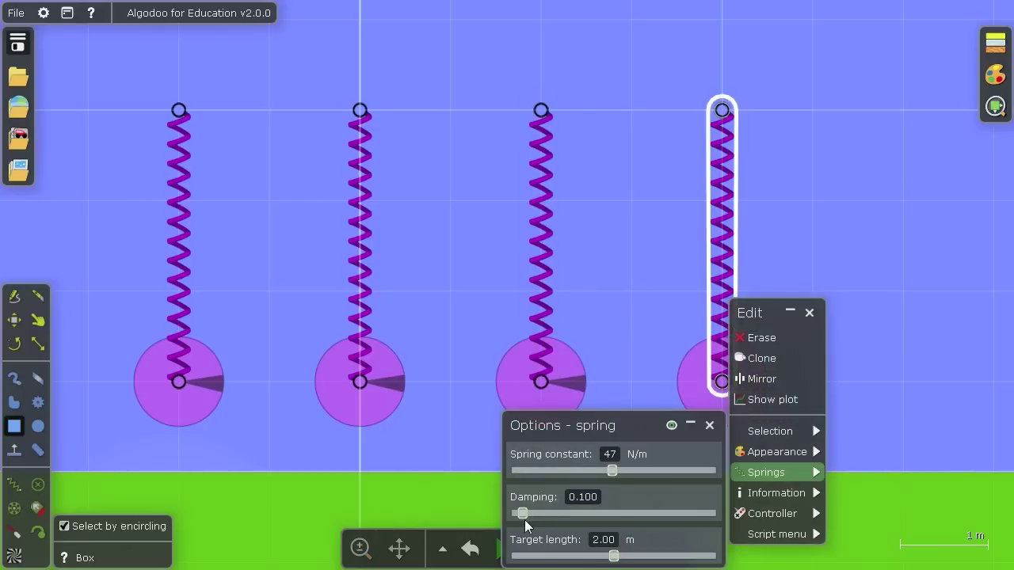
{"action": "left_click_drag", "start_coordinate": [522, 514], "coordinate": [537, 519]}
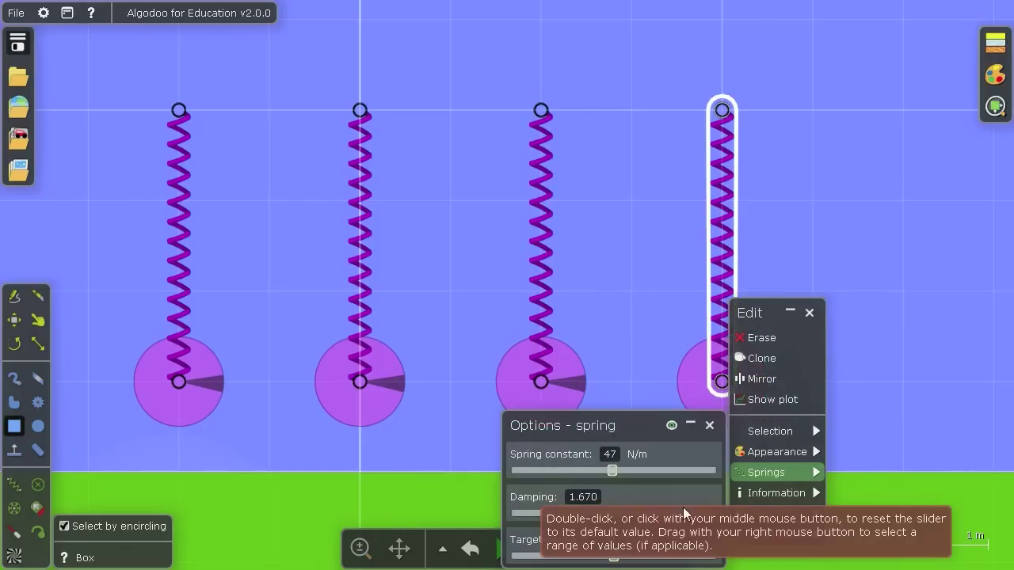
{"action": "left_click_drag", "start_coordinate": [682, 507], "coordinate": [740, 502]}
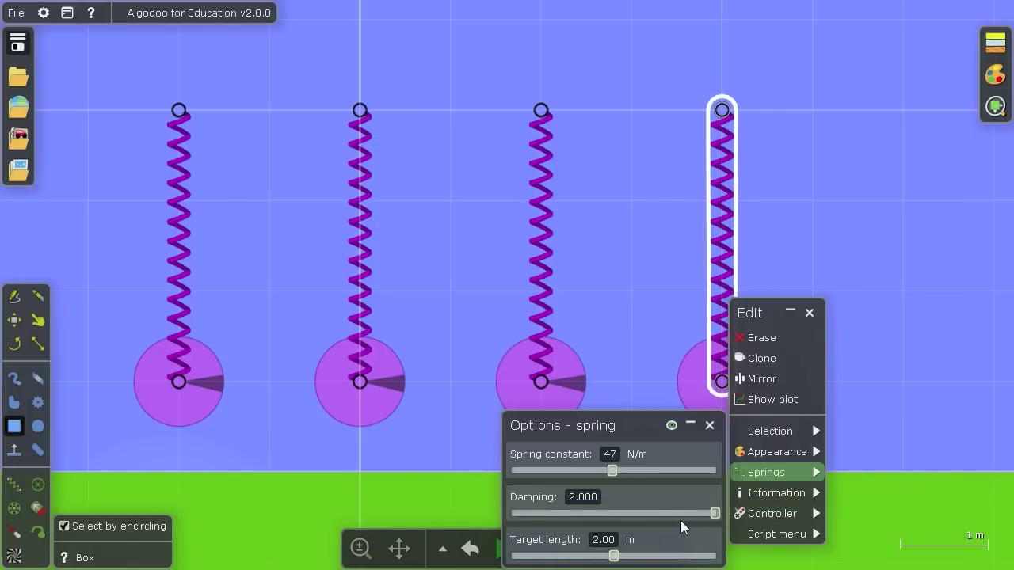
{"action": "left_click", "coordinate": [629, 338]}
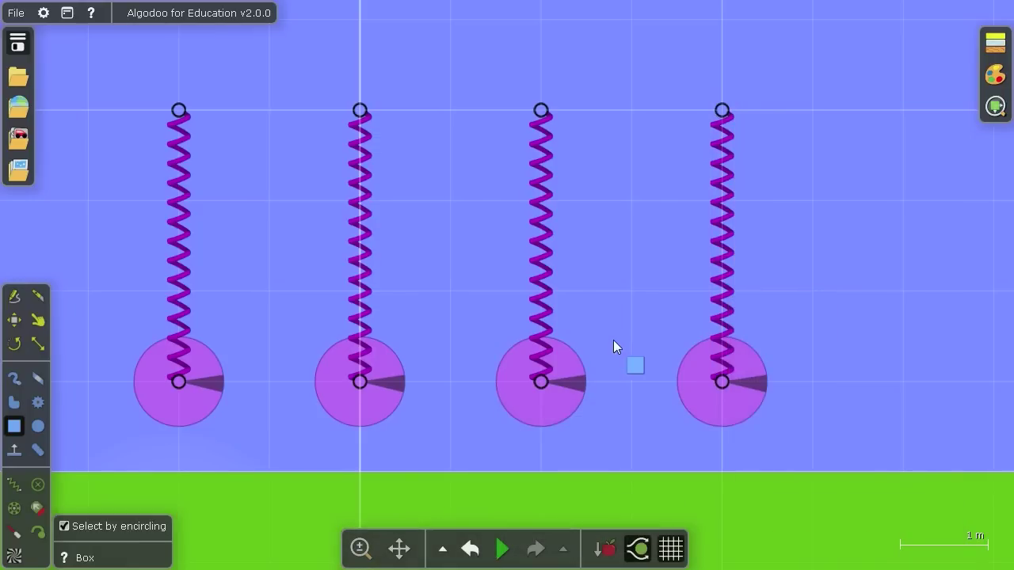
{"action": "left_click", "coordinate": [503, 549]}
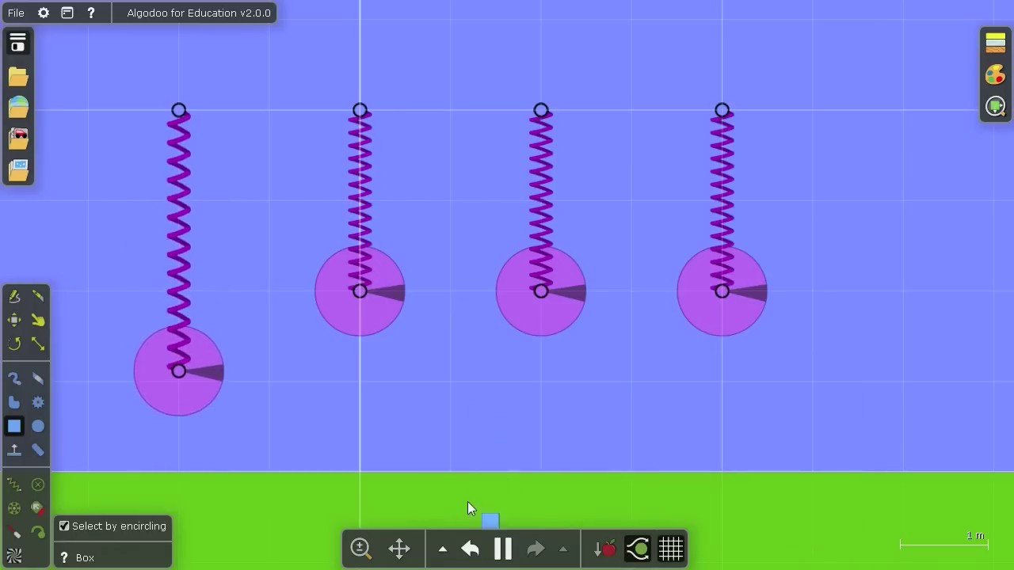
{"action": "left_click", "coordinate": [467, 550]}
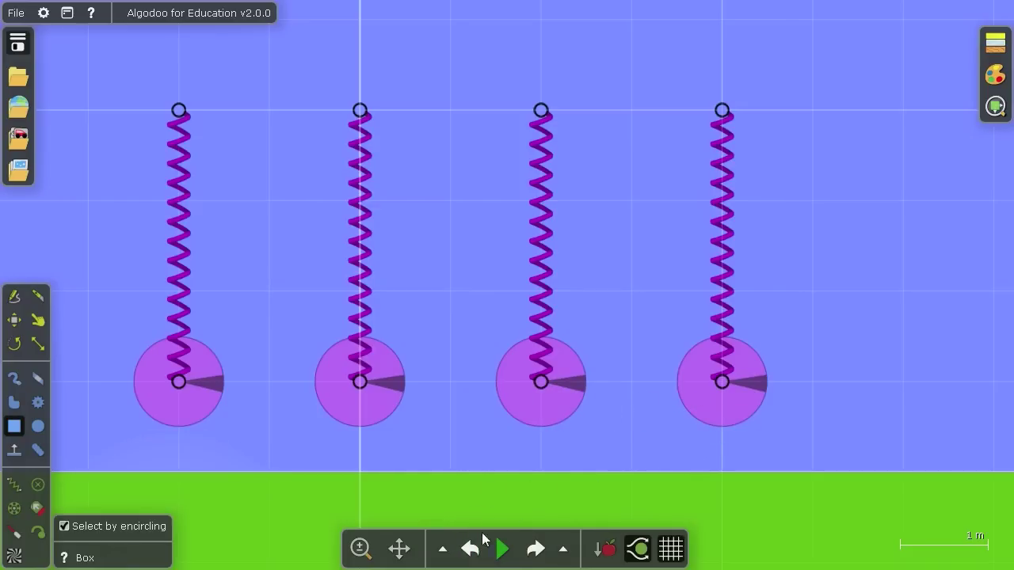
{"action": "mouse_move", "coordinate": [503, 551]}
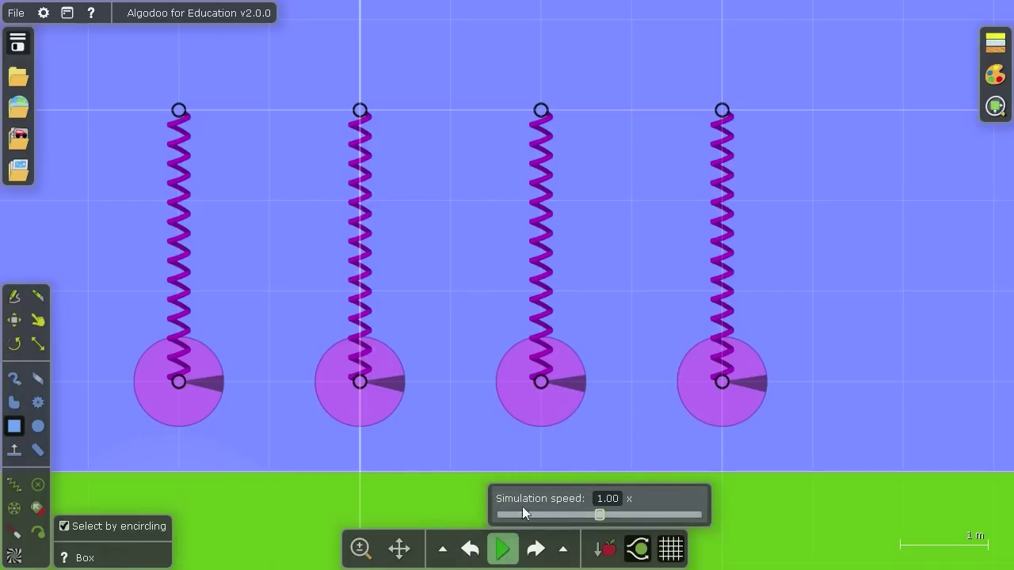
{"action": "left_click", "coordinate": [503, 552]}
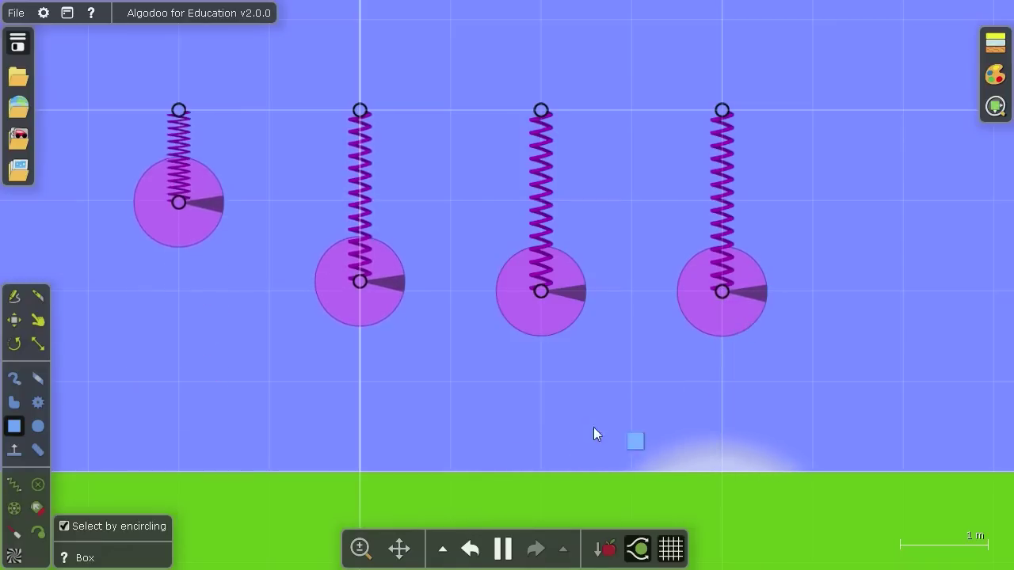
- Reset the weights and enter a damping of 5 for the rightmost spring
{"action": "left_click", "coordinate": [470, 549]}
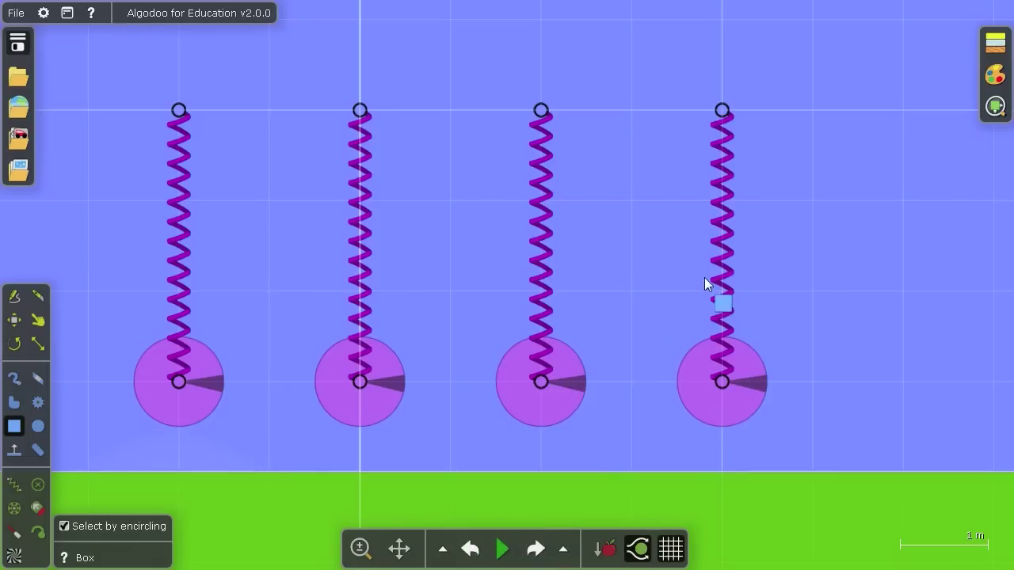
{"action": "right_click", "coordinate": [730, 262]}
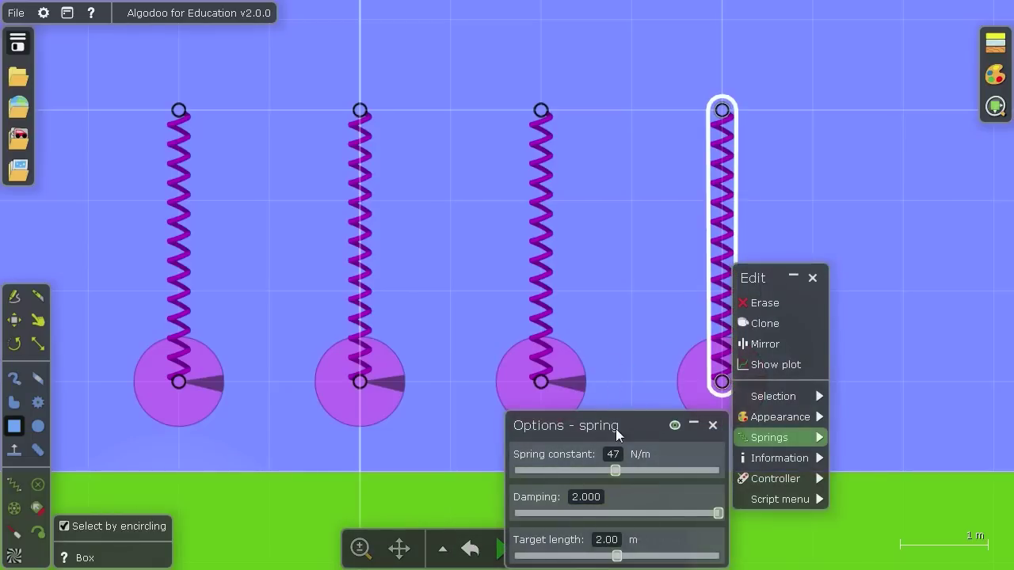
{"action": "left_click_drag", "start_coordinate": [618, 434], "coordinate": [575, 435]}
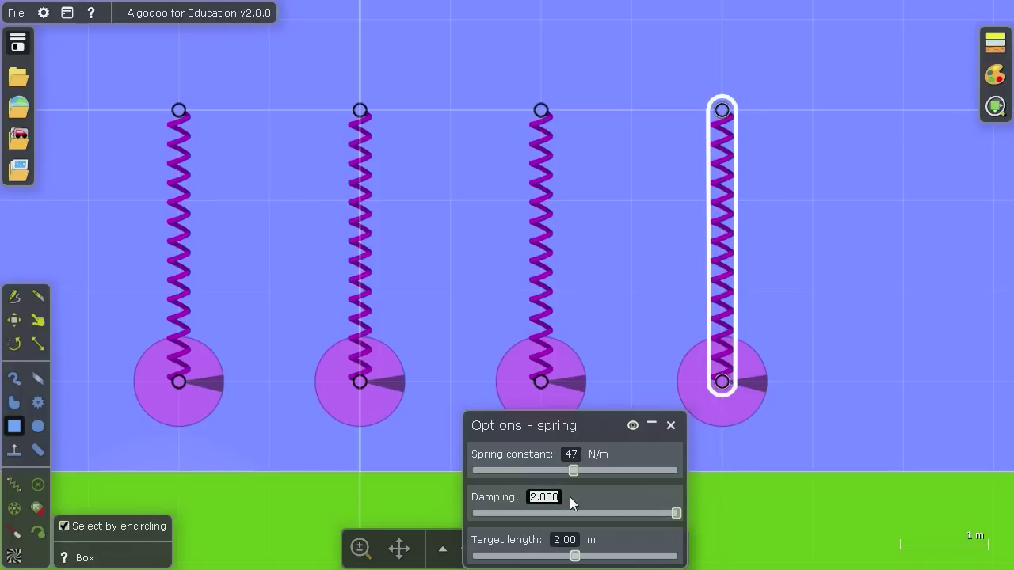
{"action": "type", "text": "5"}
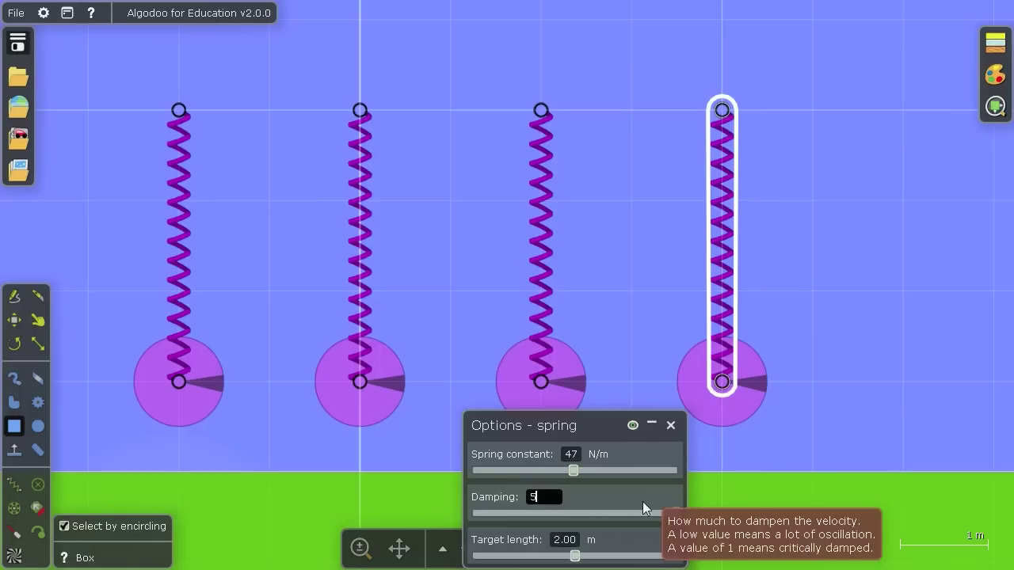
{"action": "key", "text": "Return"}
- Run a test with damping 5, then stop and reset the weights
{"action": "left_click_drag", "start_coordinate": [629, 418], "coordinate": [268, 372]}
{"action": "left_click", "coordinate": [500, 549]}
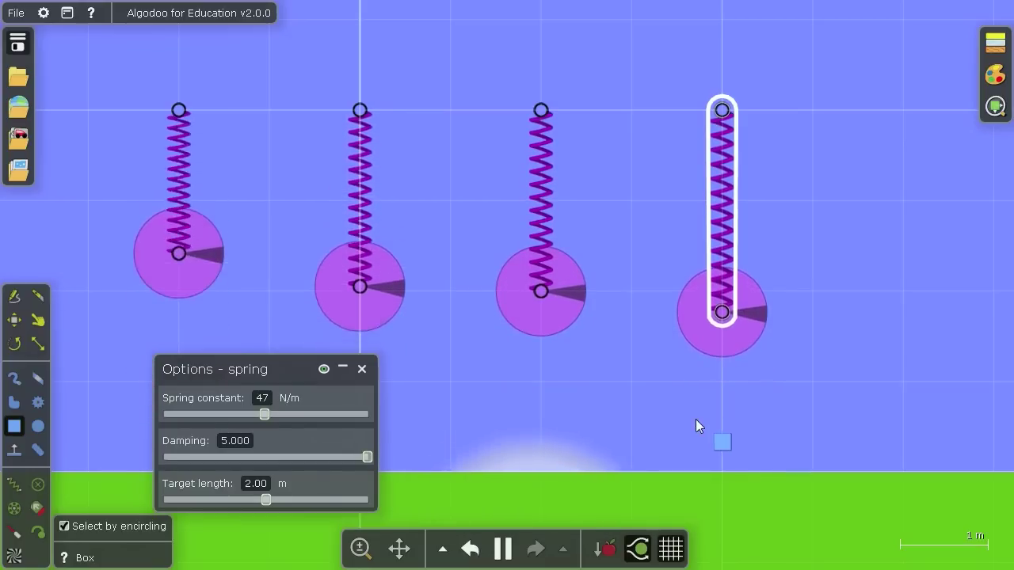
{"action": "left_click", "coordinate": [470, 549]}
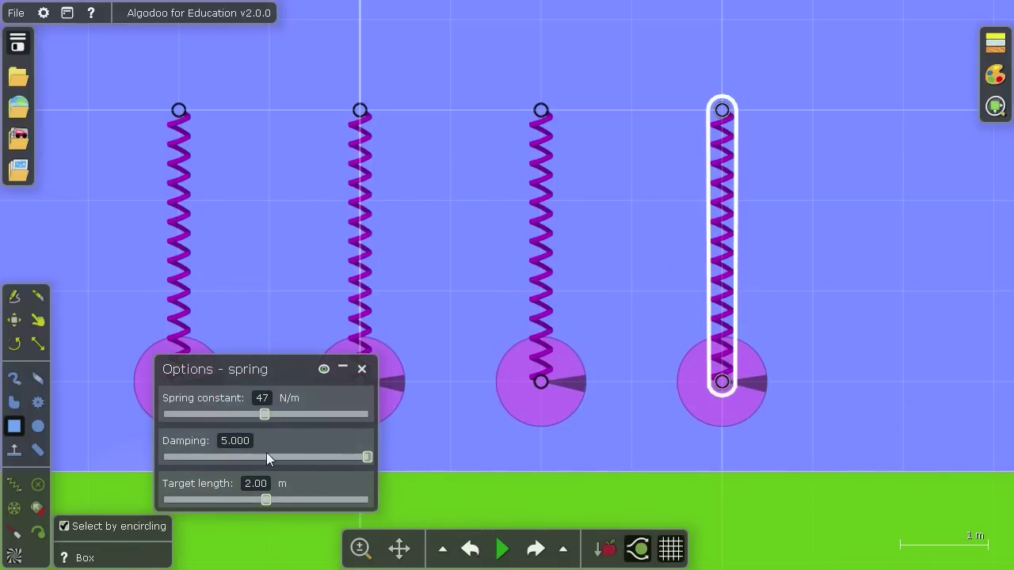
- Test the rightmost spring with damping about 0.62, then reset the weights
{"action": "left_click_drag", "start_coordinate": [266, 459], "coordinate": [228, 459]}
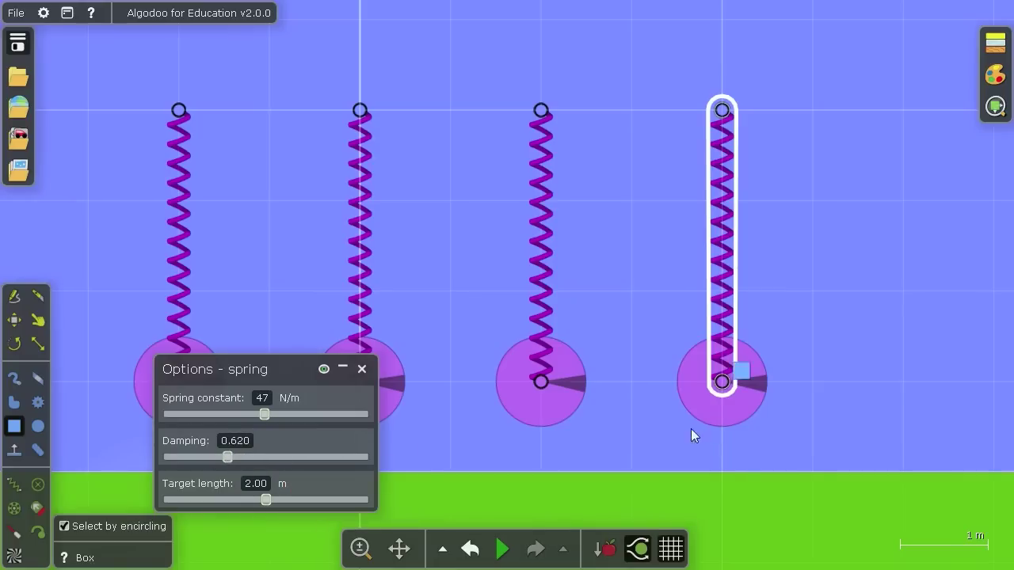
{"action": "key", "text": "space"}
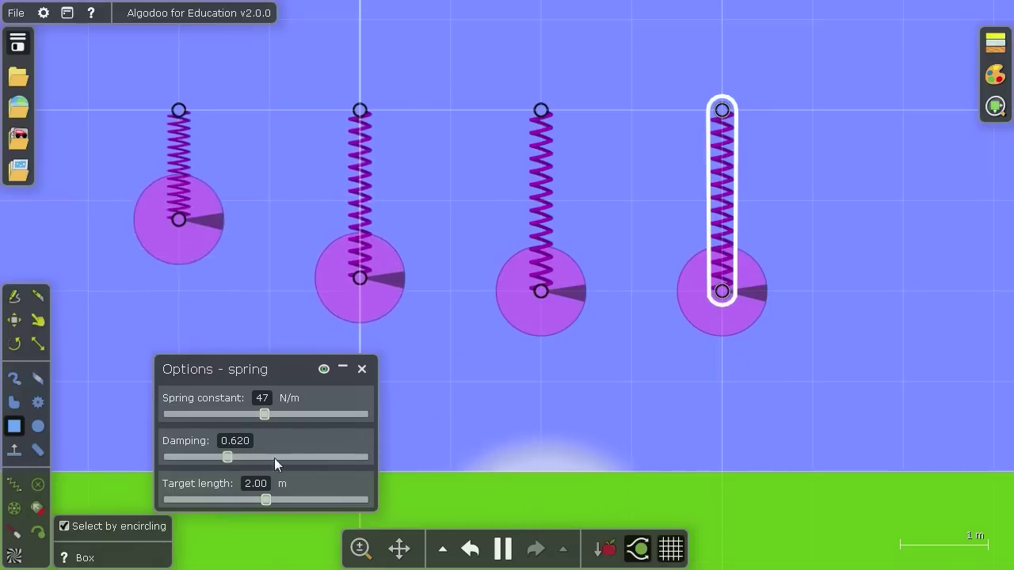
{"action": "left_click", "coordinate": [467, 552]}
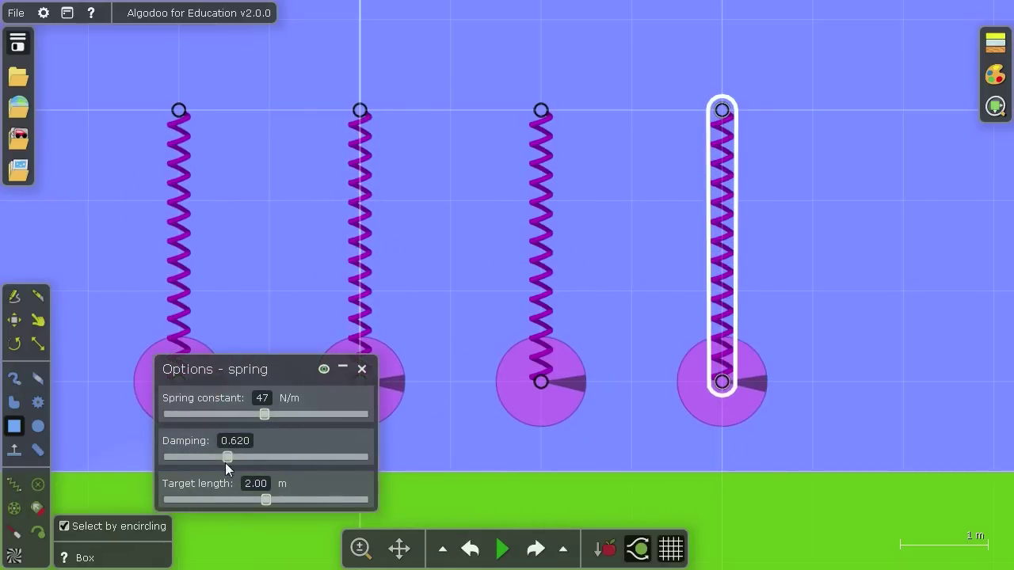
- Set the rightmost spring's damping back to 2, close its settings and deselect it
{"action": "left_click_drag", "start_coordinate": [225, 463], "coordinate": [411, 459]}
{"action": "left_click", "coordinate": [362, 369]}
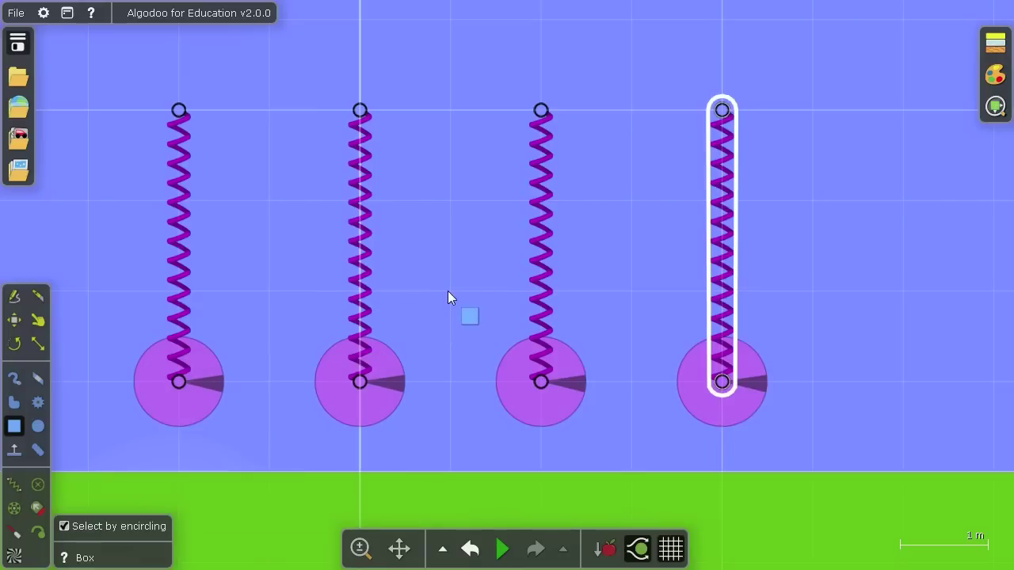
{"action": "left_click", "coordinate": [448, 297]}
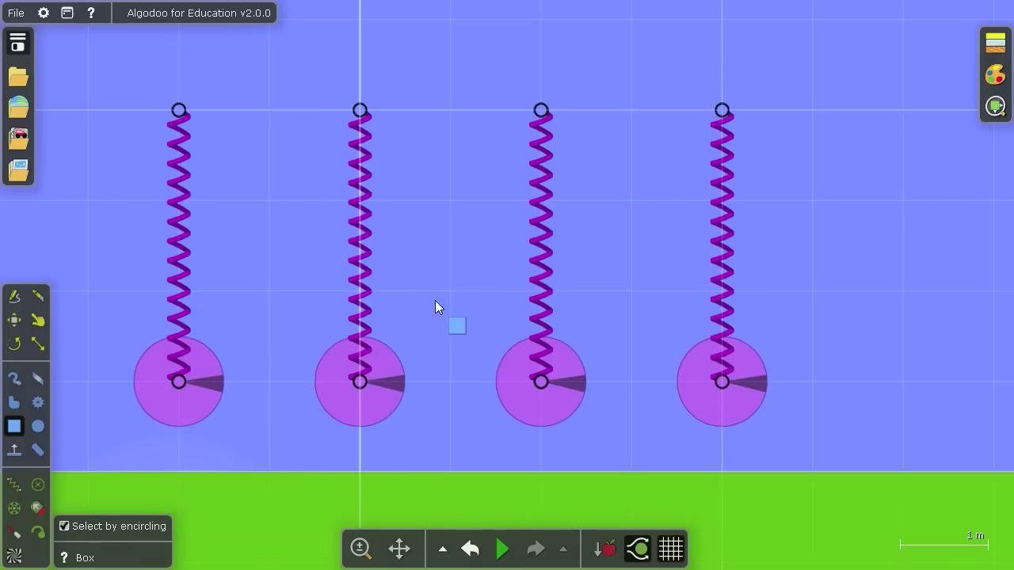